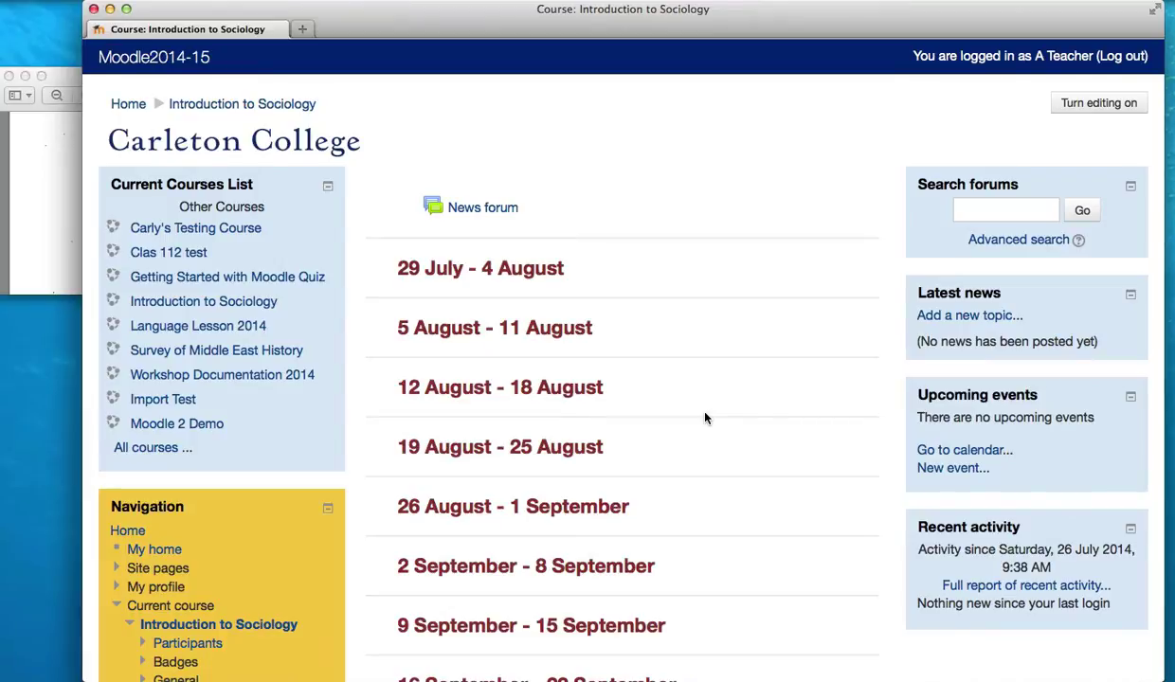
Collapse the Current Courses List and Navigation blocks to expose the Administration block
scroll(704, 418, "down", 1)
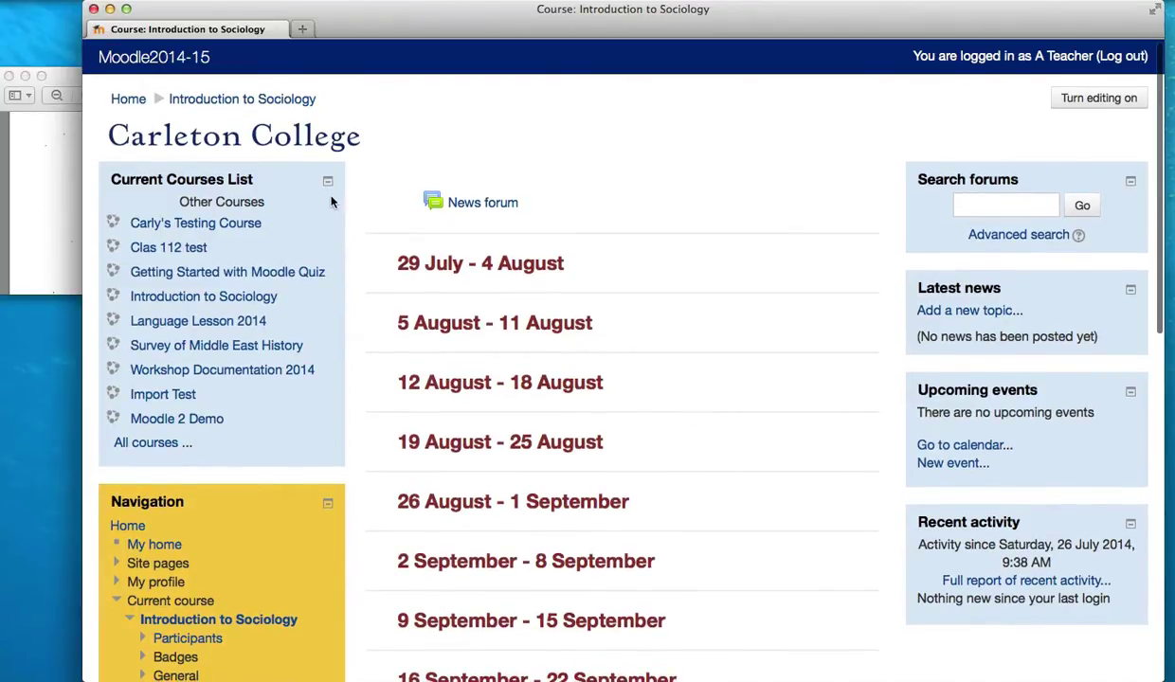
scroll(331, 188, "down", 1)
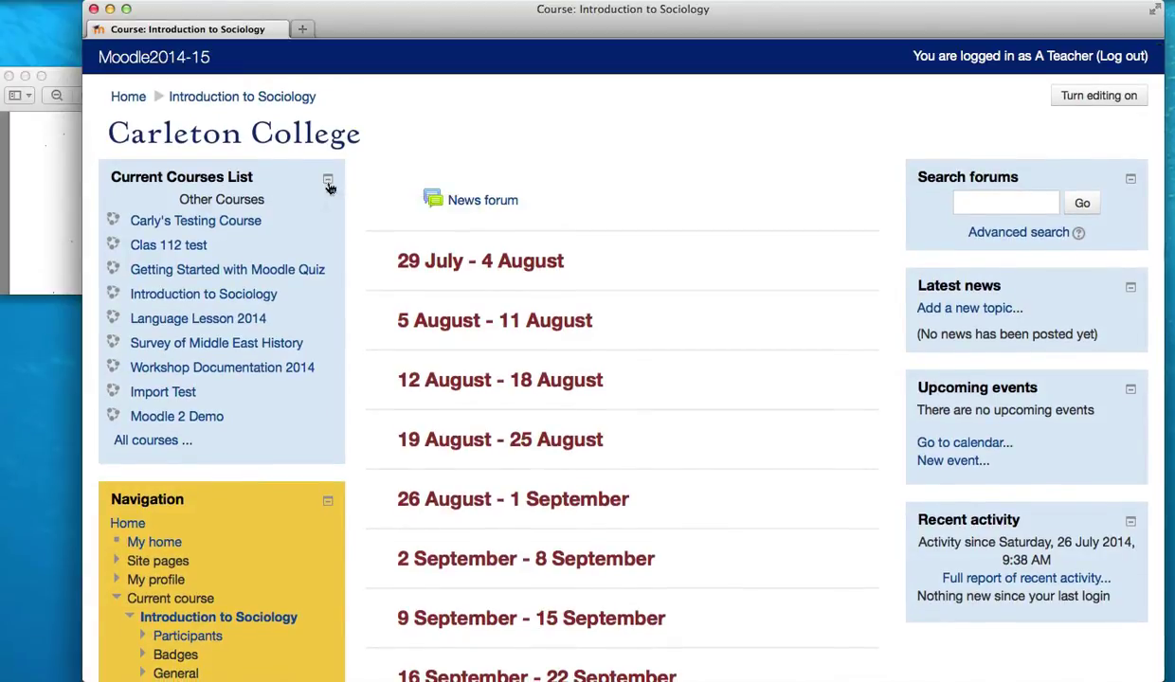
left_click(328, 184)
left_click(329, 232)
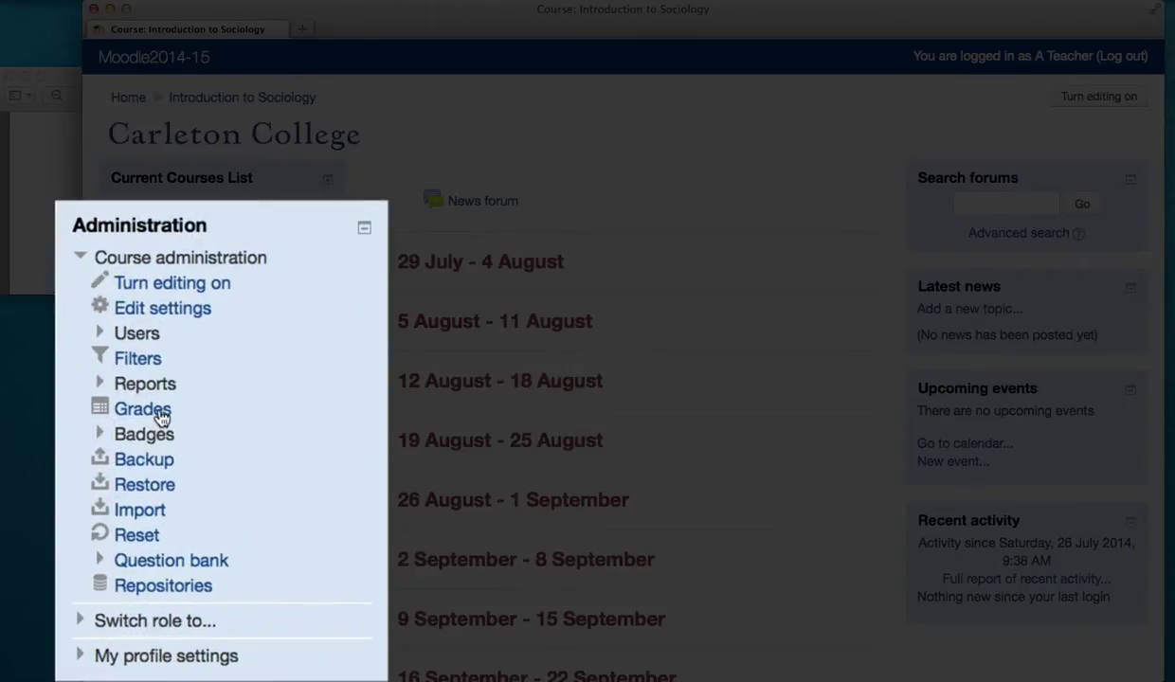
Open the course Grades and its Categories and items Simple view
left_click(161, 414)
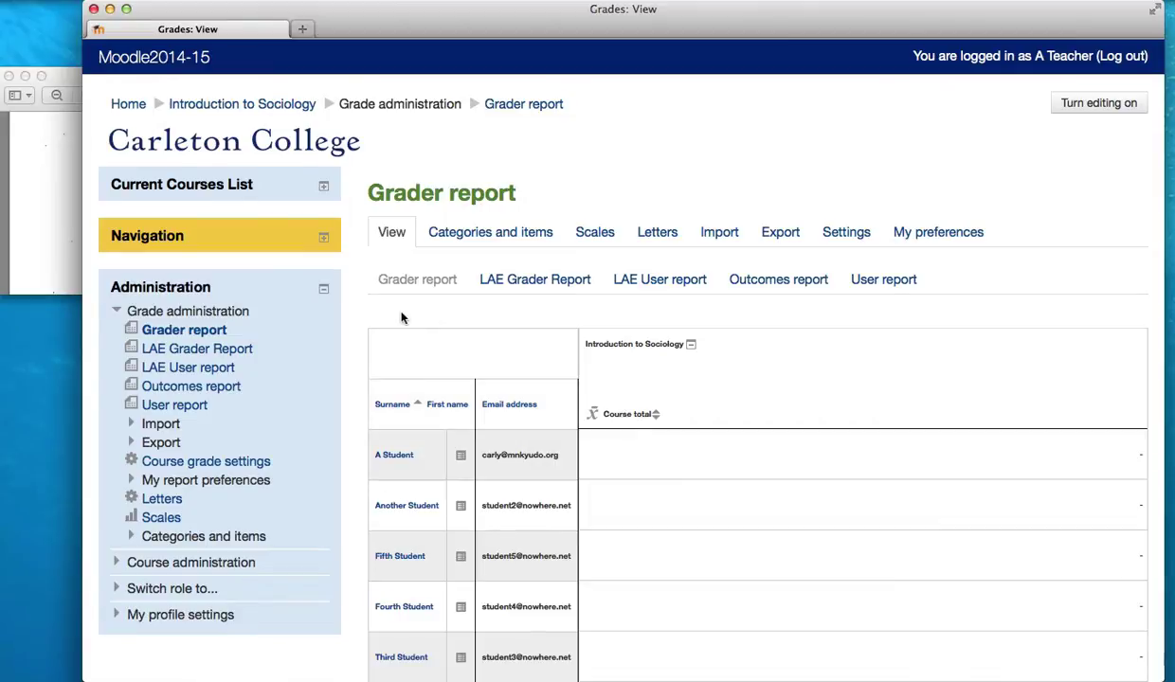
left_click(535, 243)
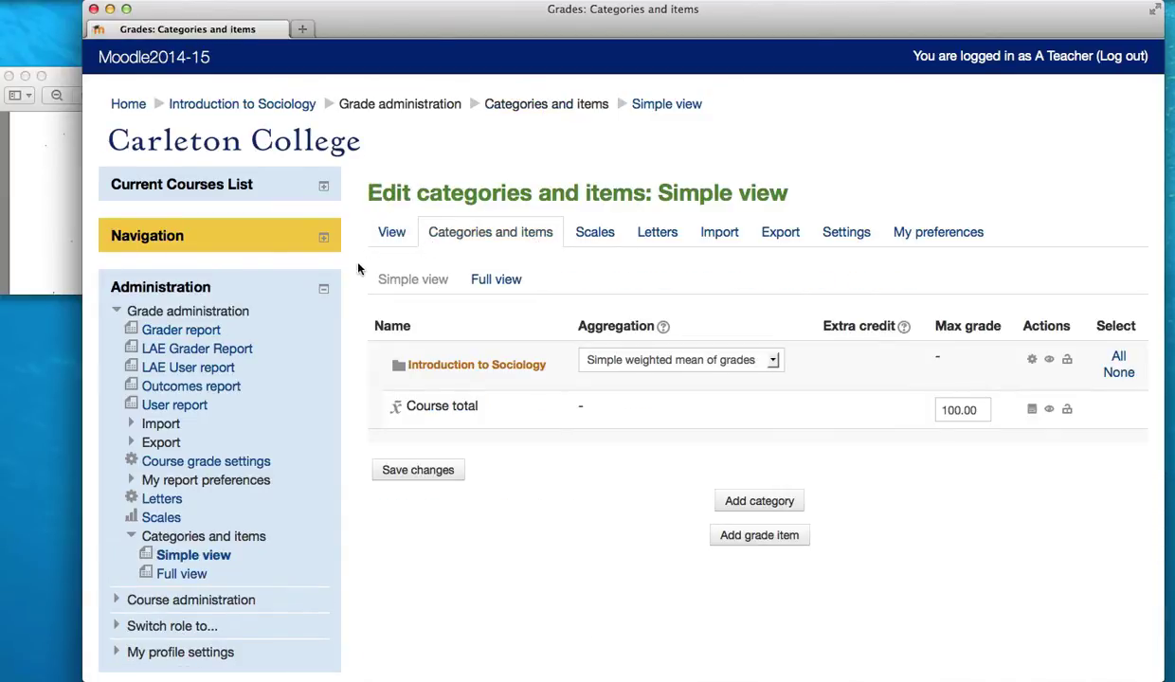
Check the syllabus grading scale, then set the course aggregation to Sum of grades
left_click(37, 259)
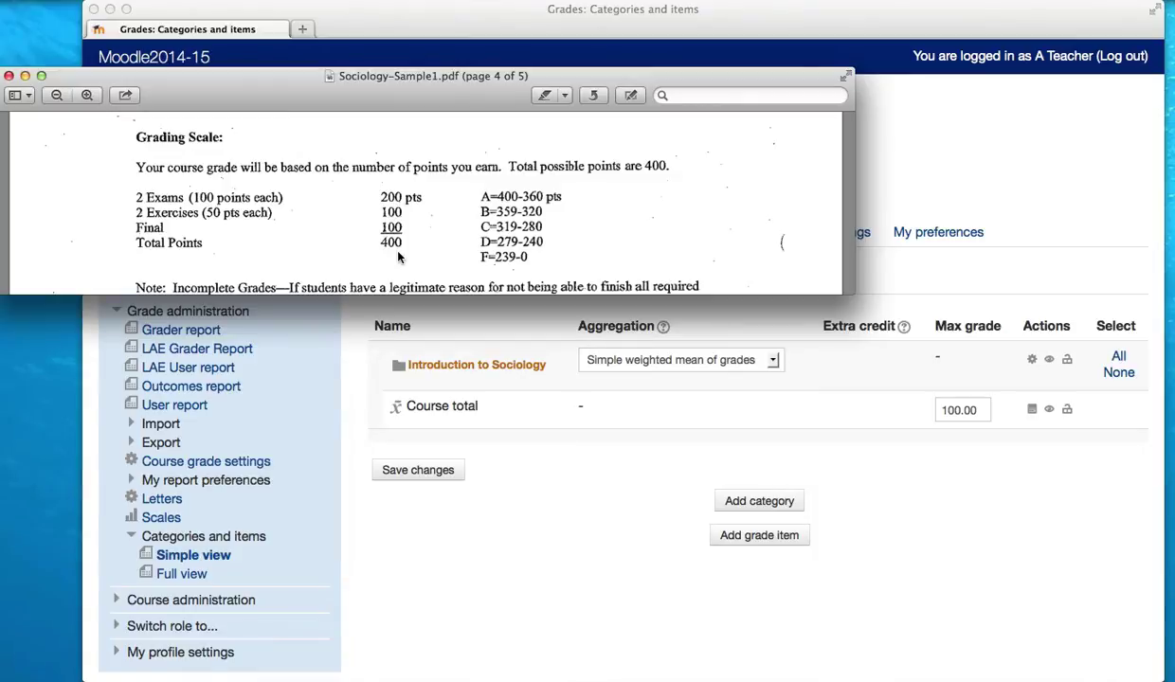
left_click(965, 301)
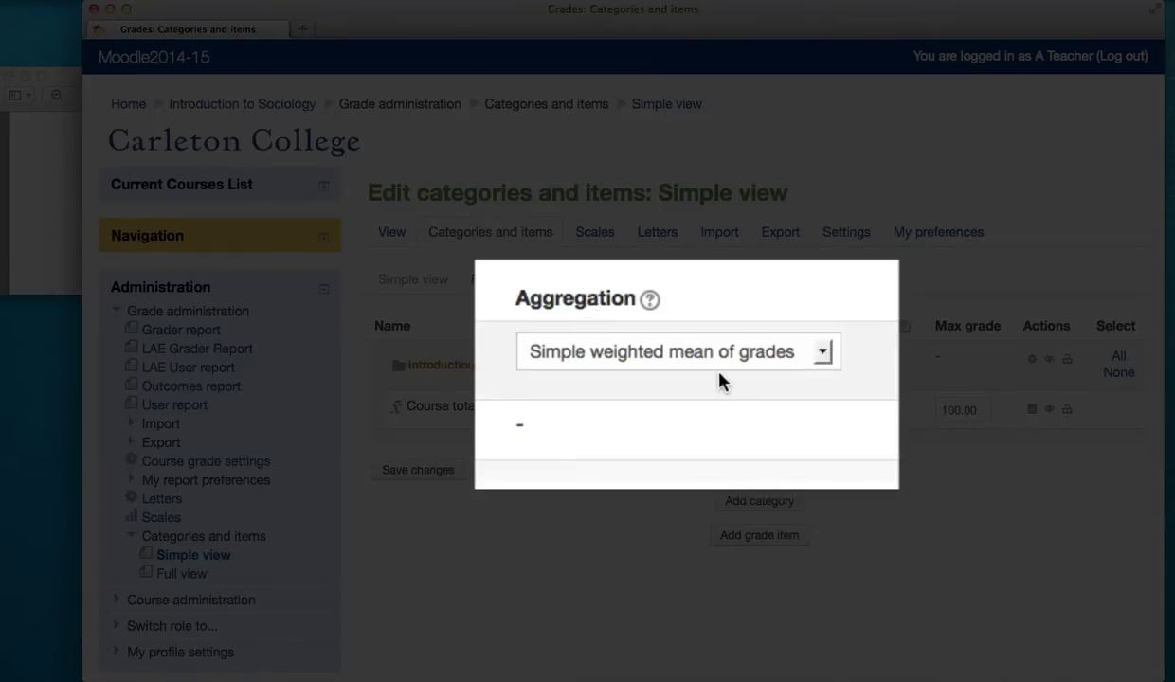
left_click(824, 359)
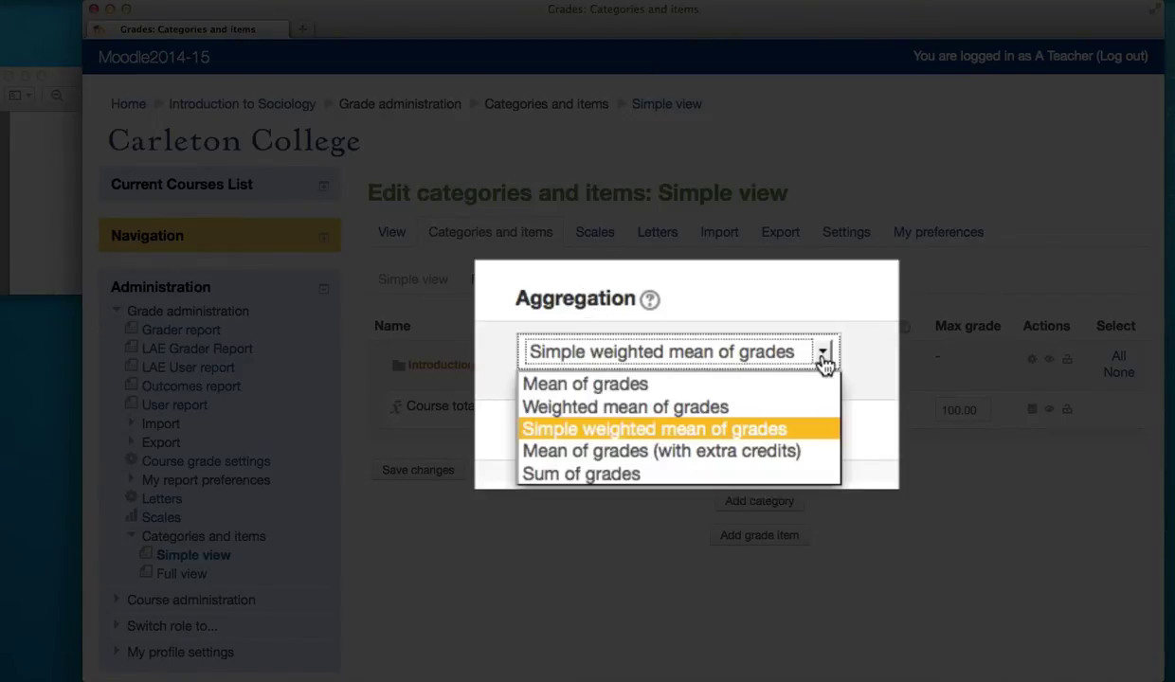
left_click(668, 474)
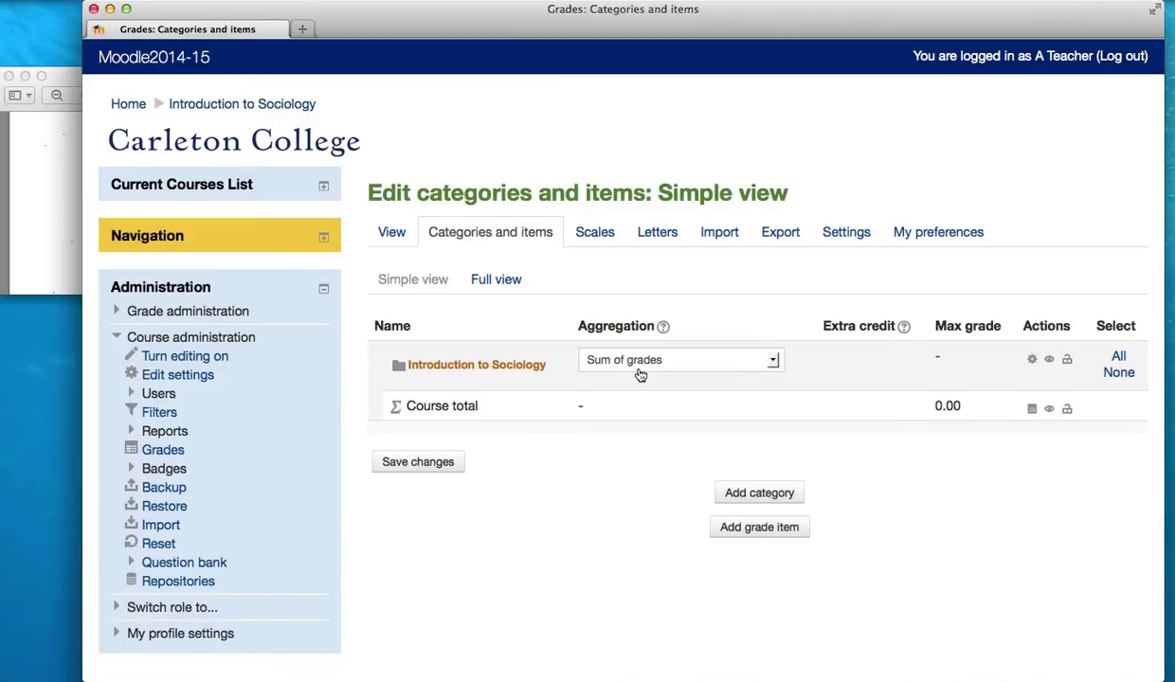
Add a grade item named 'Exam #1' with maximum grade 100.00
left_click(796, 534)
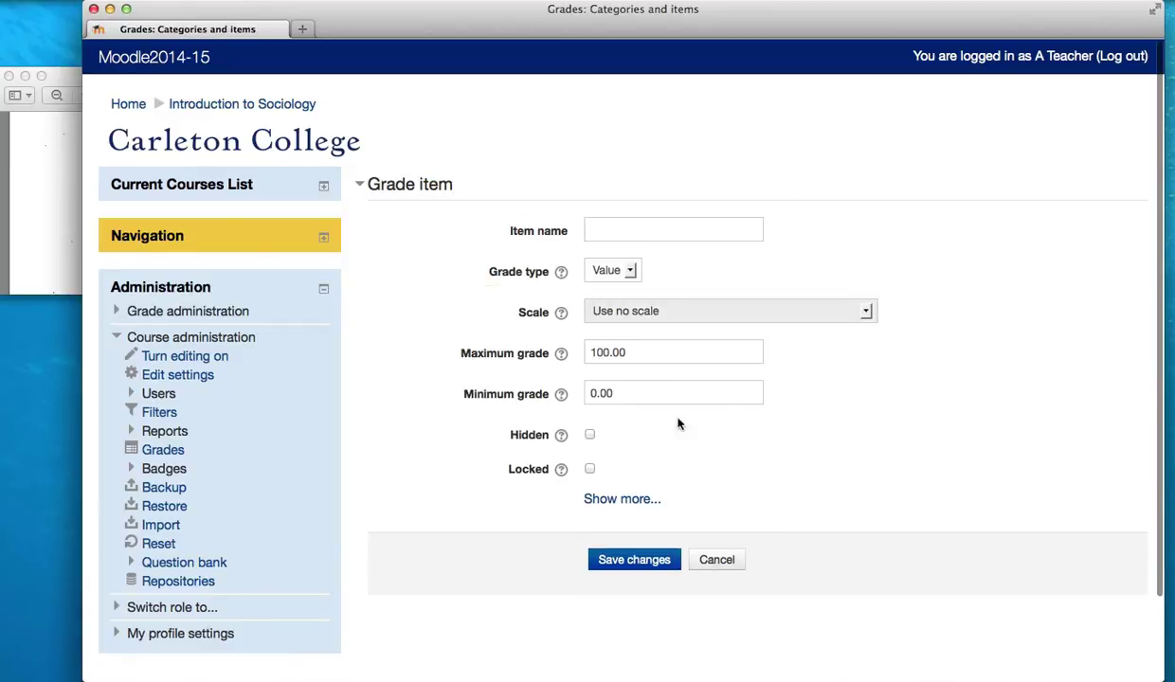
left_click(78, 226)
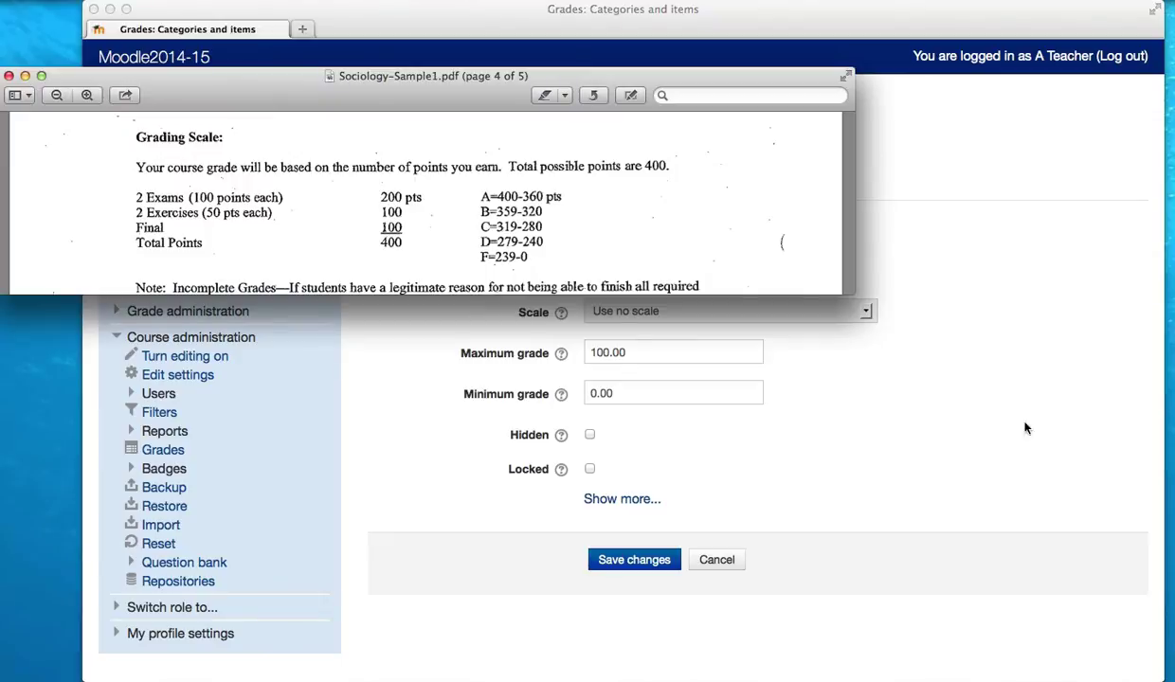
left_click(834, 352)
left_click(722, 231)
type("Exam #1")
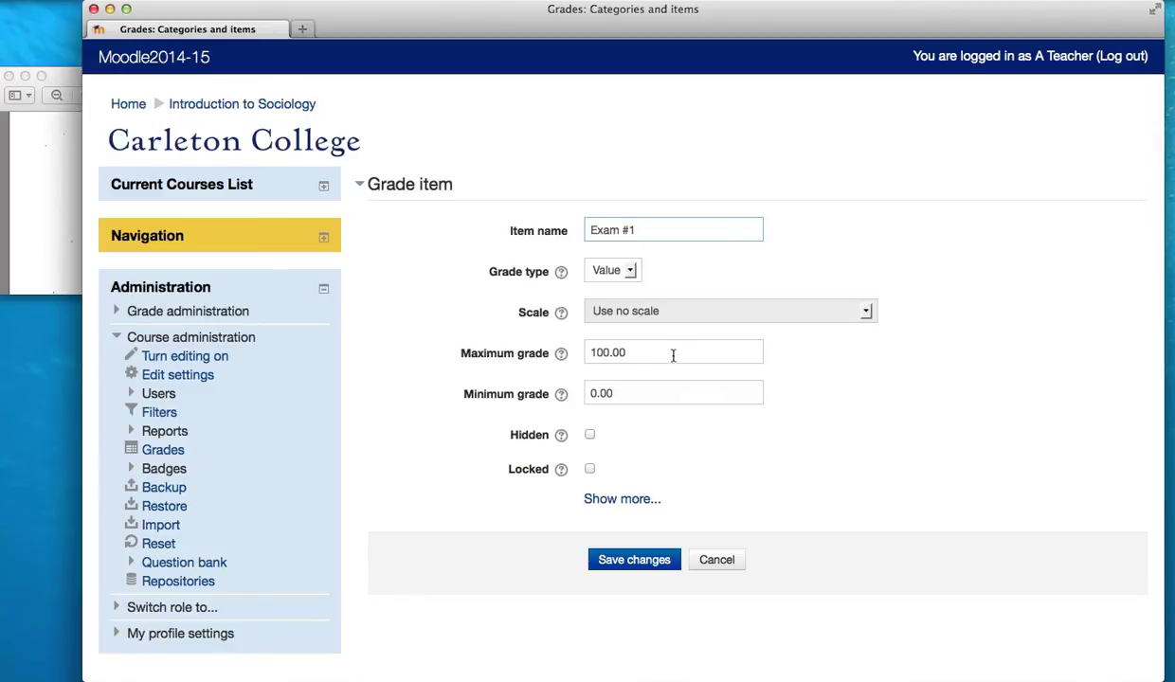
left_click(627, 569)
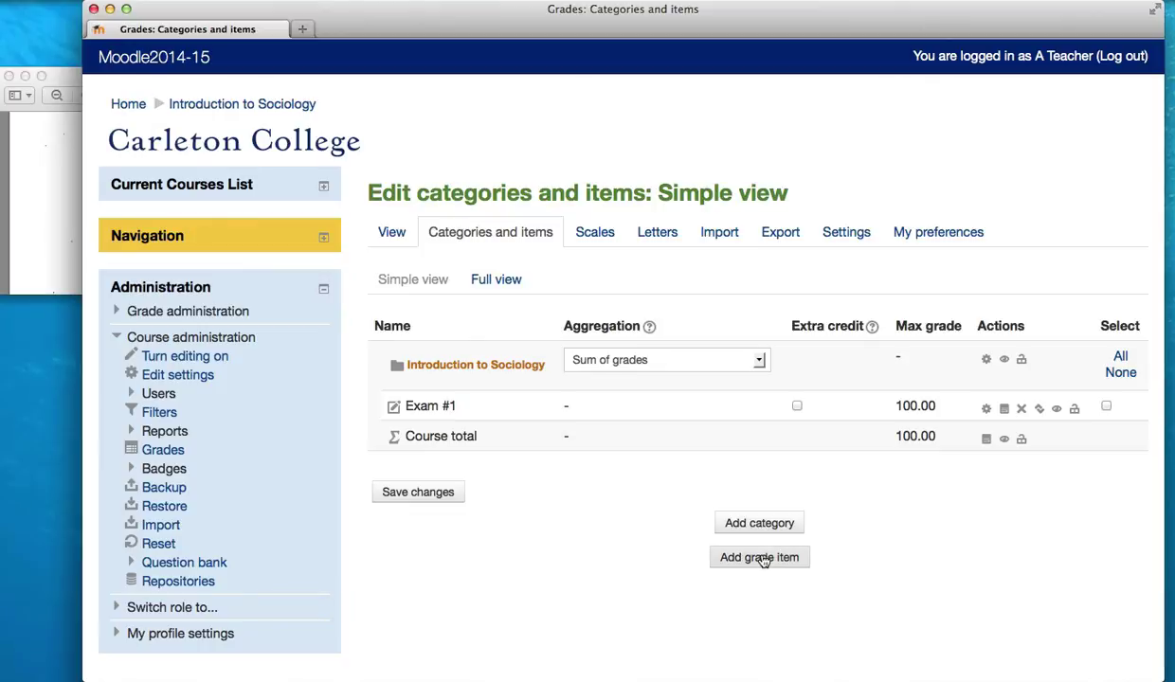
left_click(763, 559)
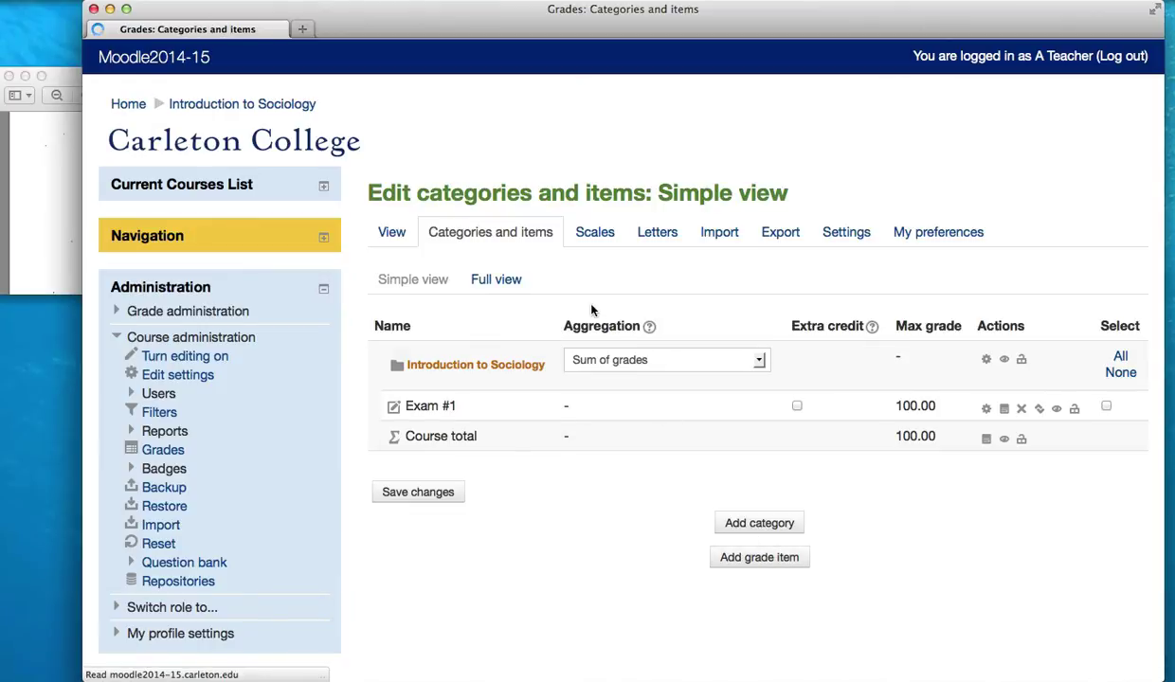
Save a new 100-point grade item named 'Exam #2' and recheck the syllabus
left_click(589, 229)
type("E")
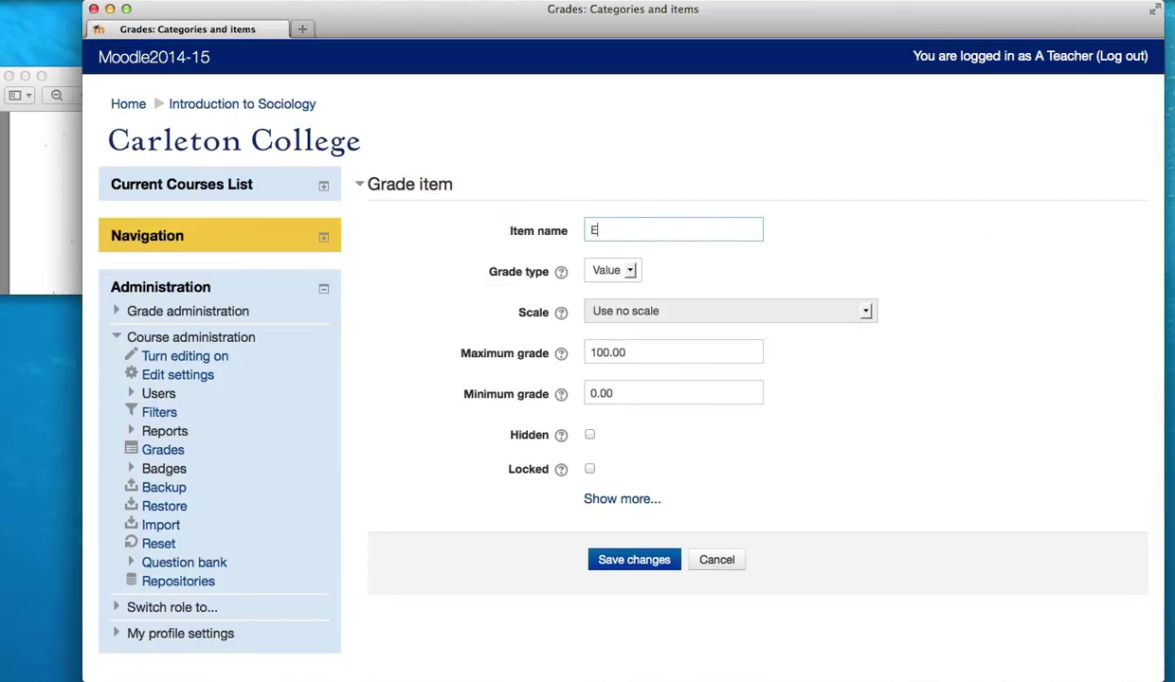
type("xam #2")
left_click(644, 561)
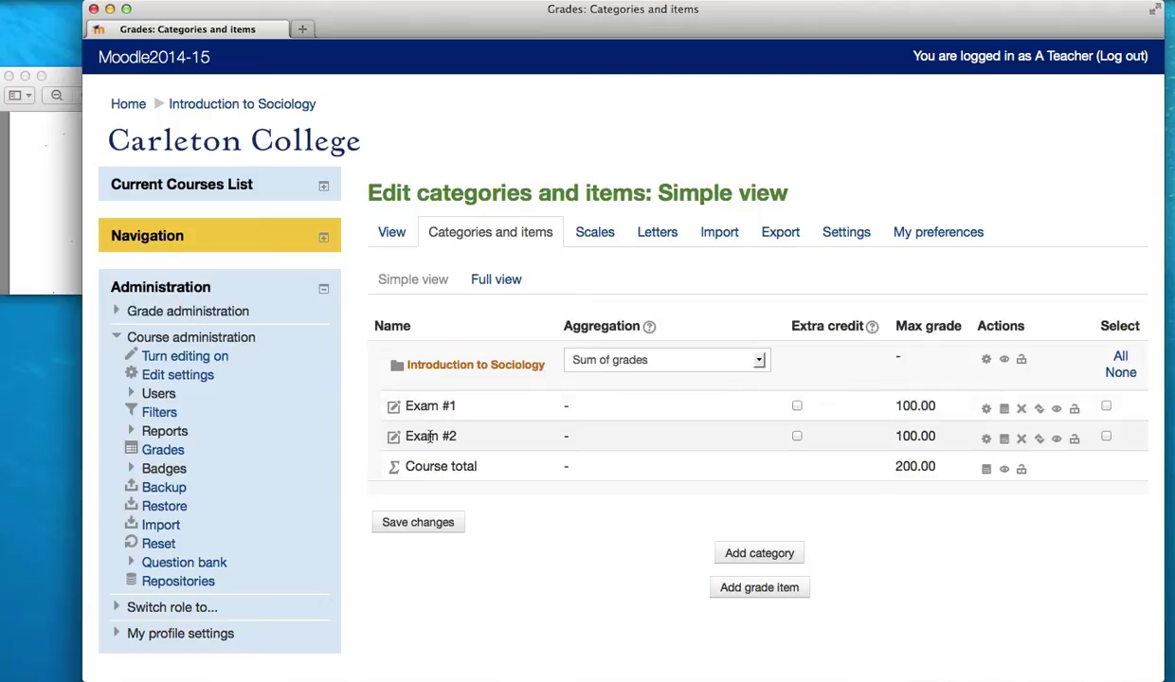
left_click(58, 268)
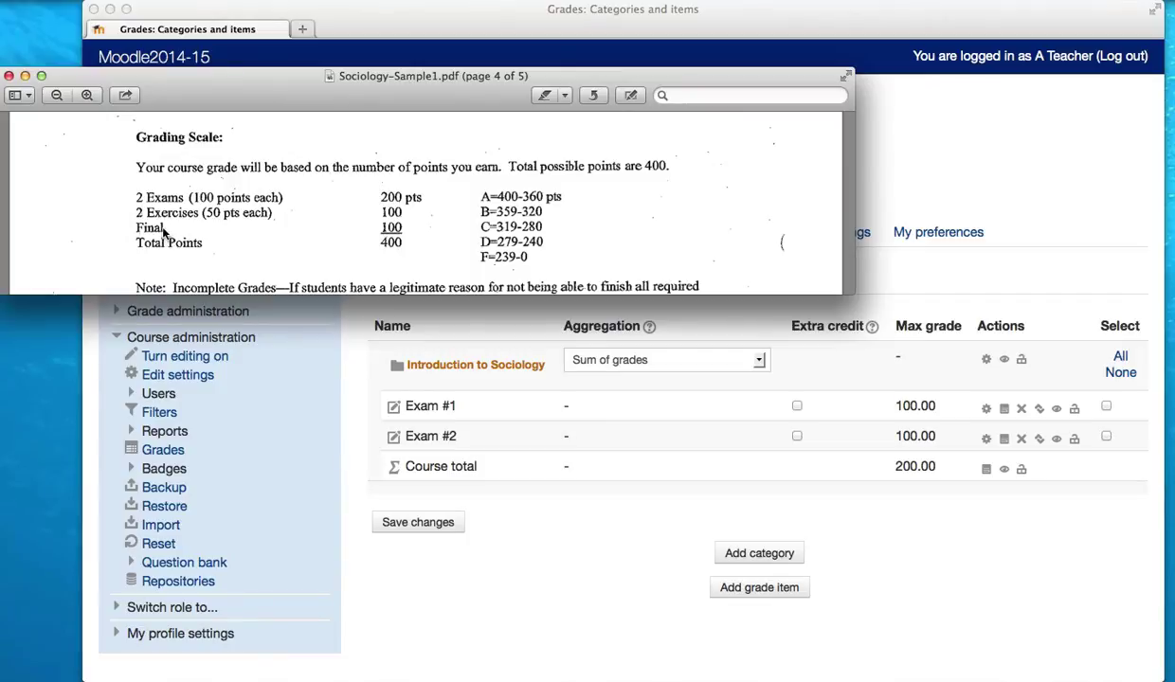
left_click(864, 530)
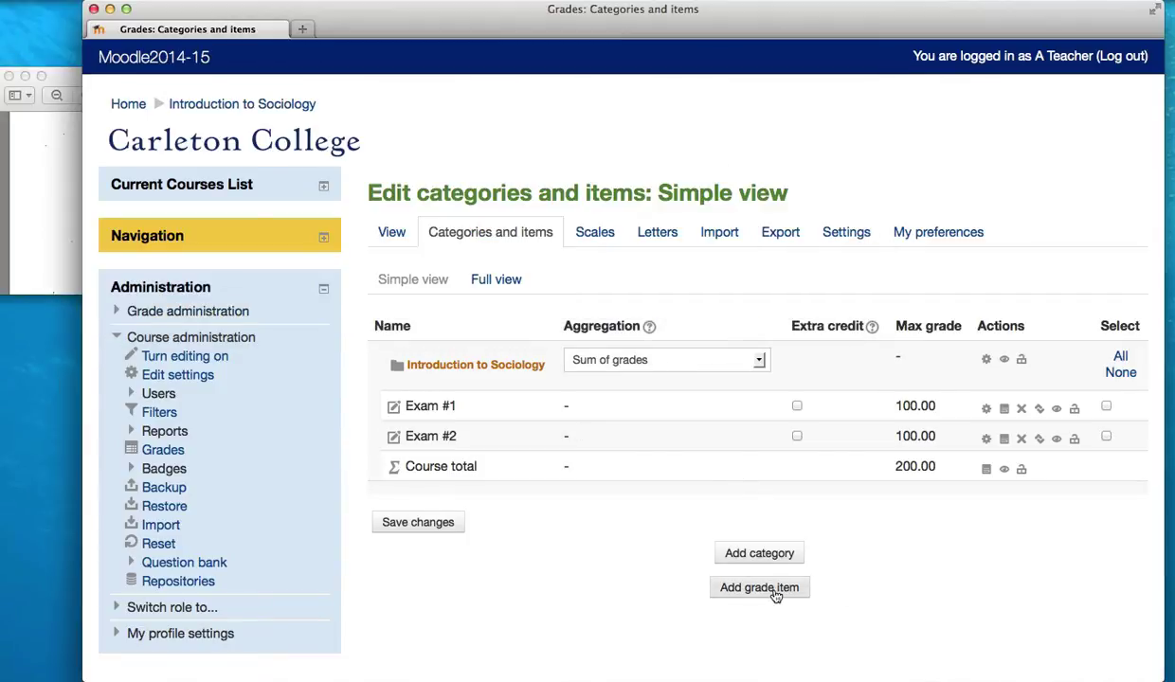
Add an 'Exercise #1' grade item with maximum grade 50
left_click(759, 588)
left_click(687, 232)
type("Exercise #1")
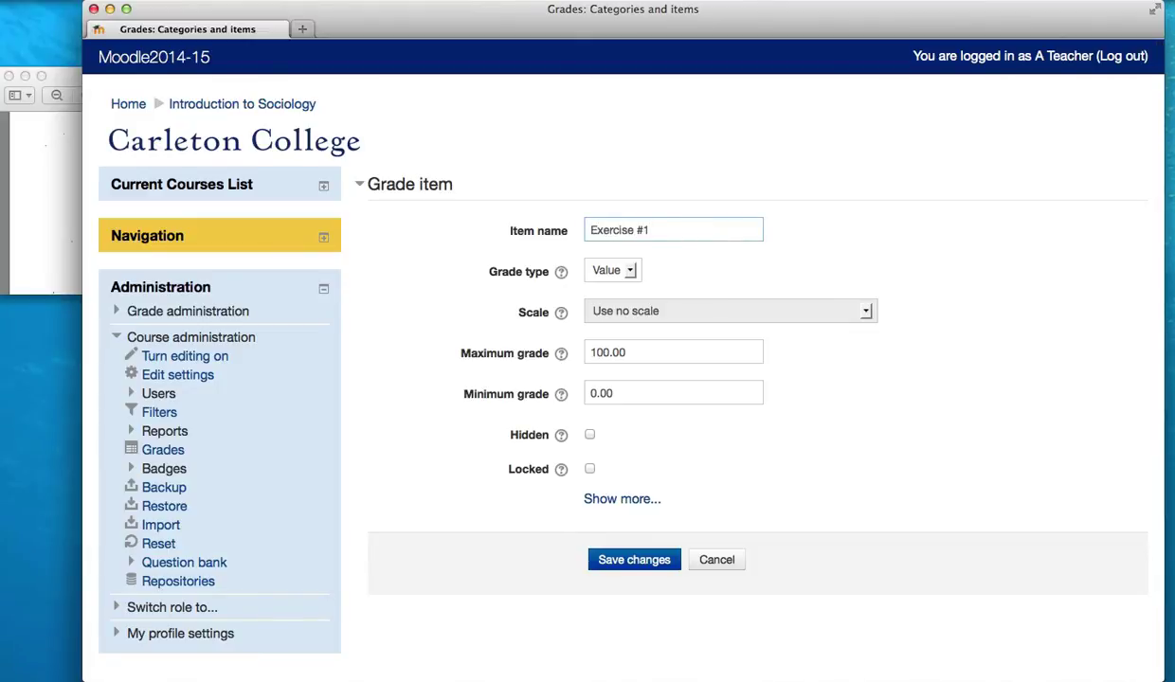
left_click(599, 352)
double_click(599, 353)
type("5")
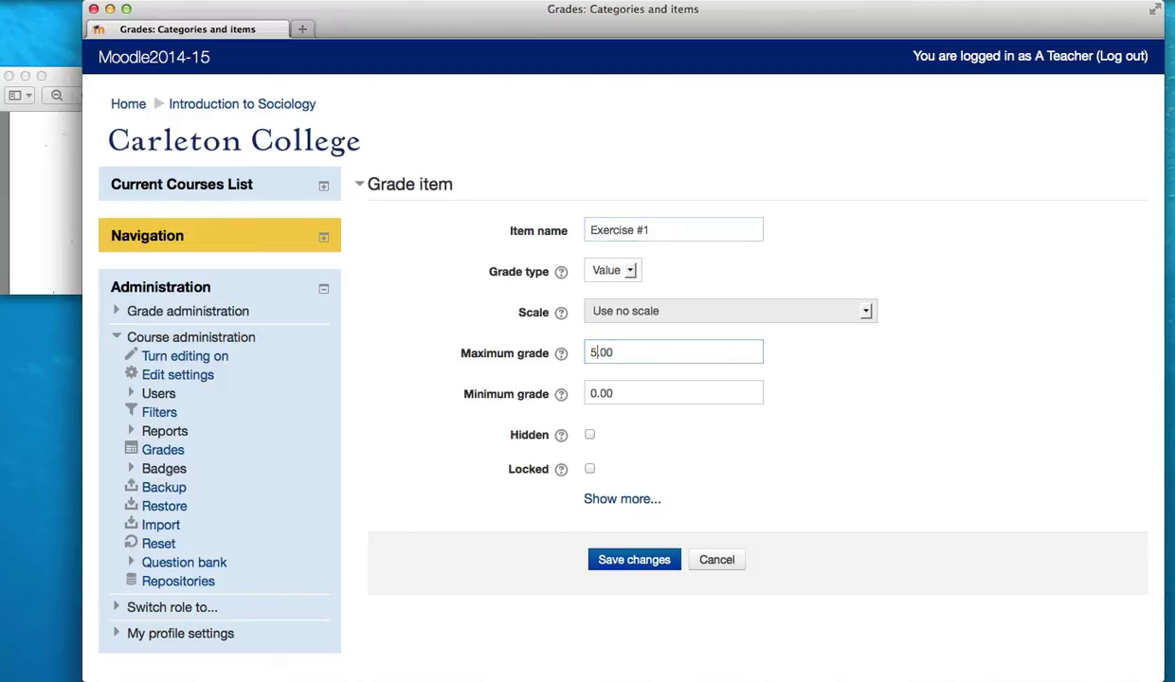
type("0")
left_click(624, 565)
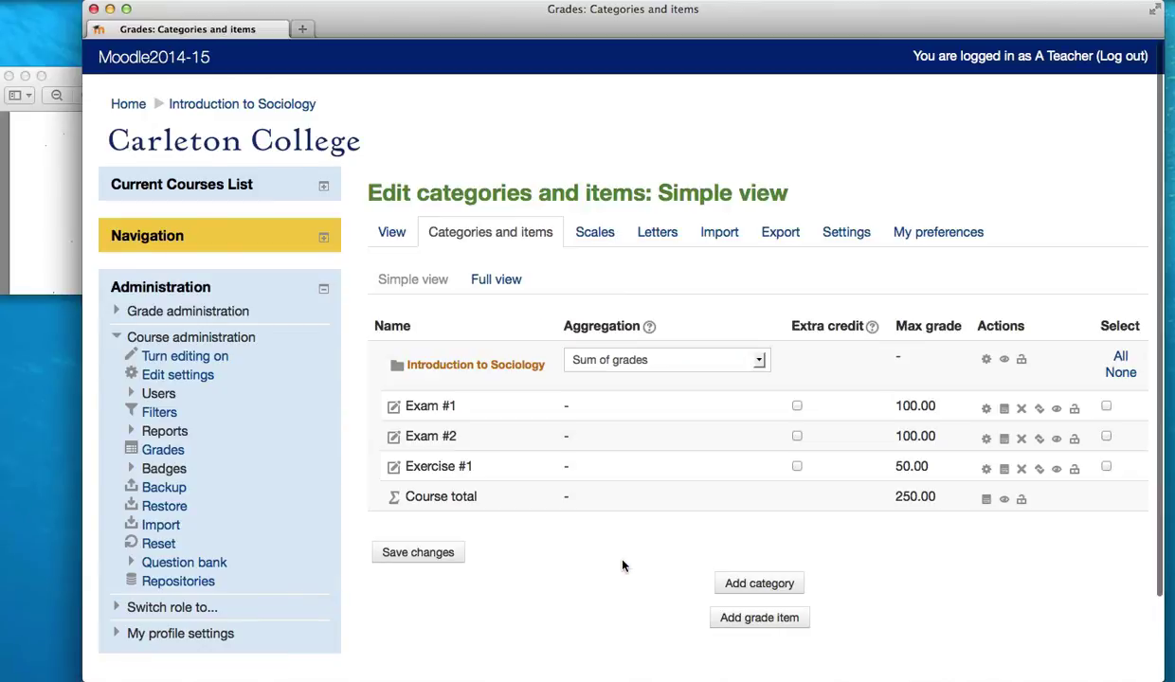
Add an 'Exercise #2' grade item with maximum grade 50
left_click(744, 621)
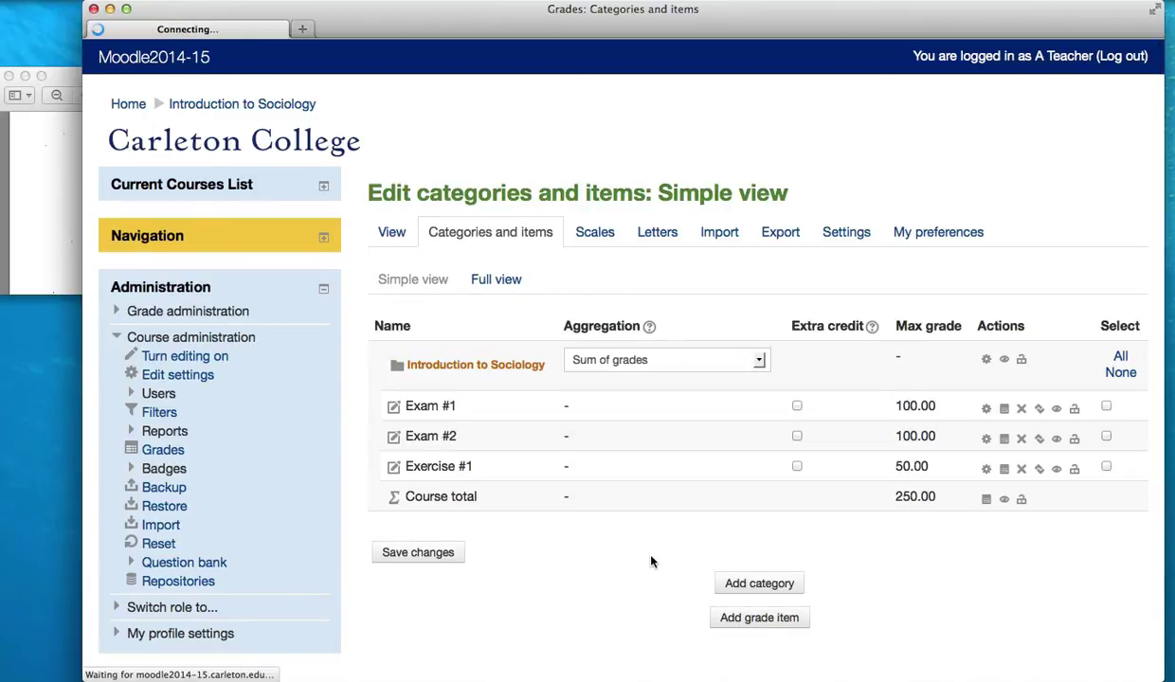
left_click(620, 236)
type("Exercise #2")
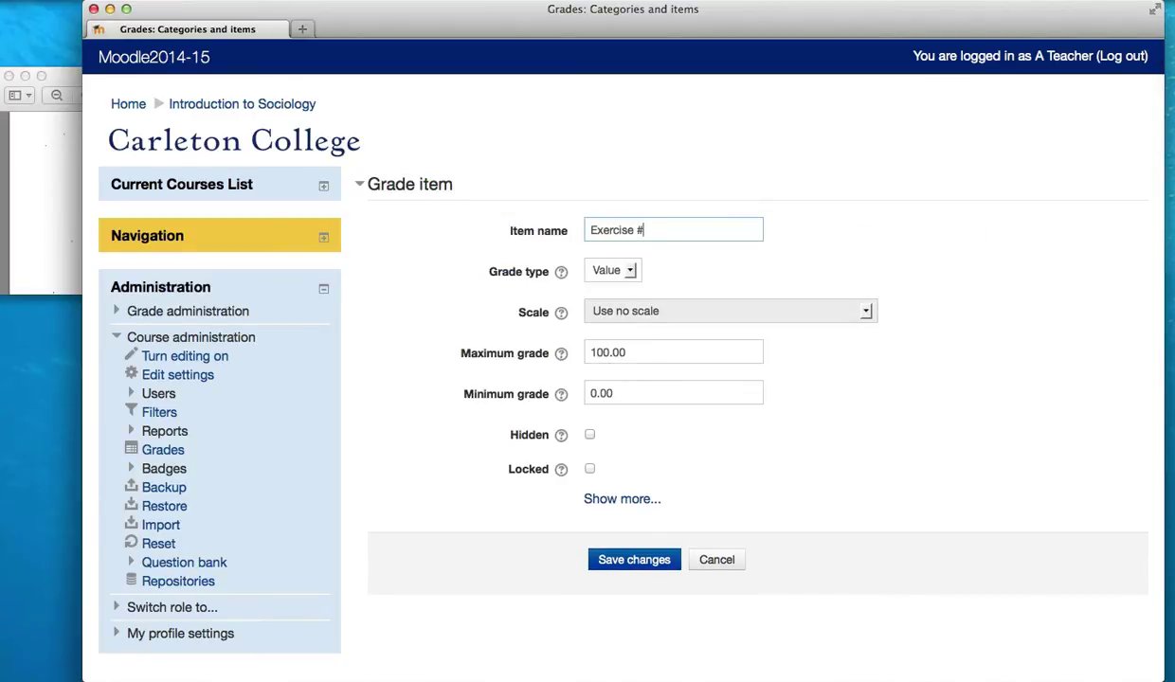
left_click(599, 353)
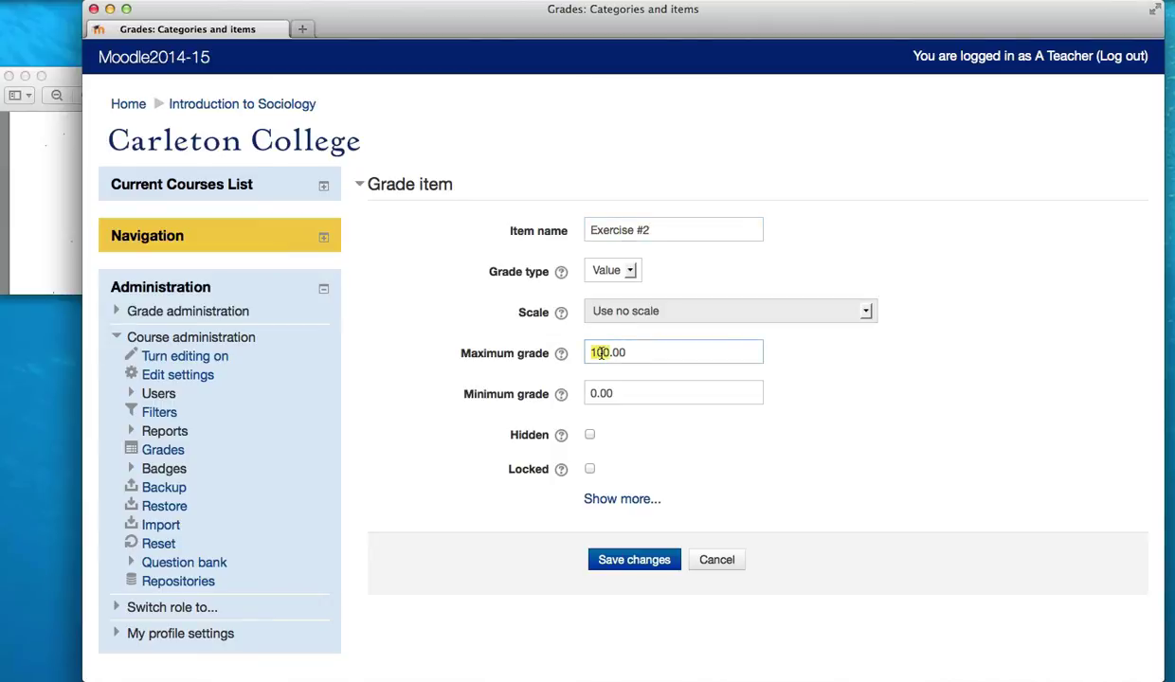
key("BackSpace")
key("BackSpace")
type("5")
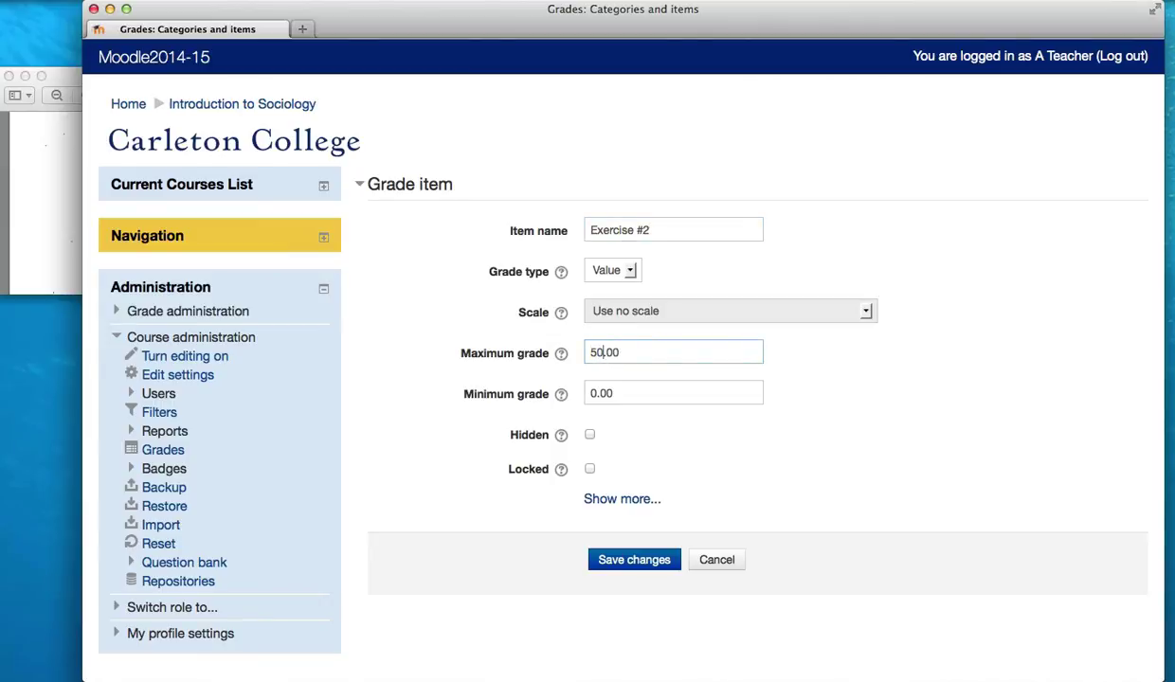
left_click(626, 560)
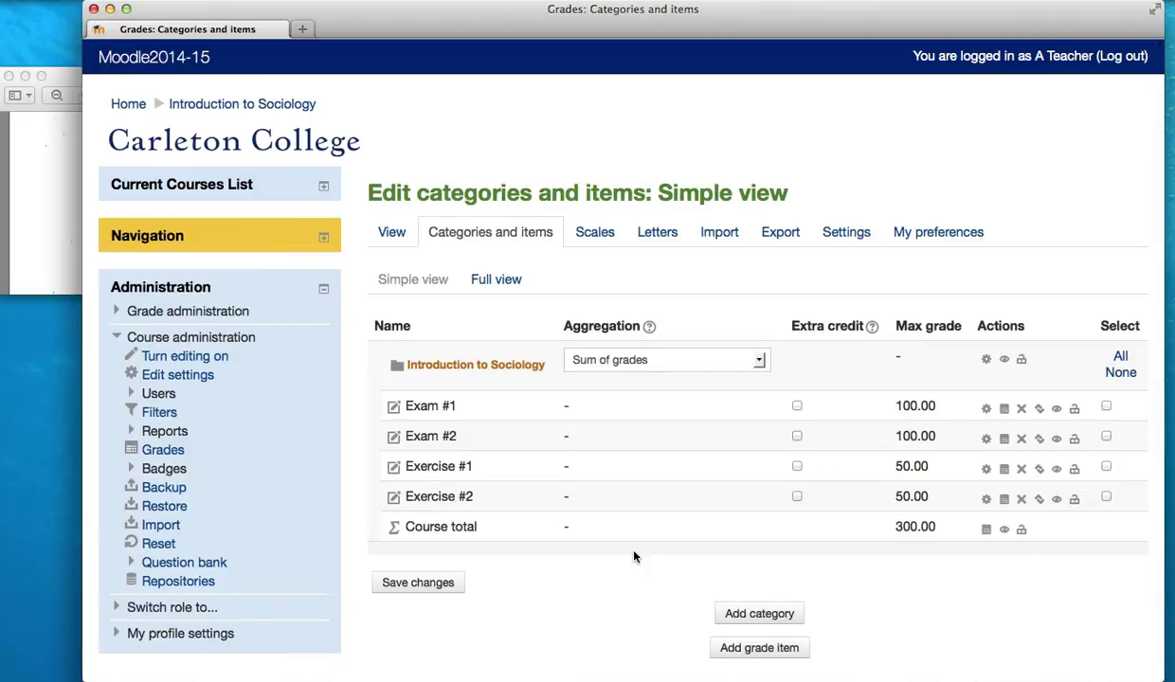
scroll(635, 554, "down", 2)
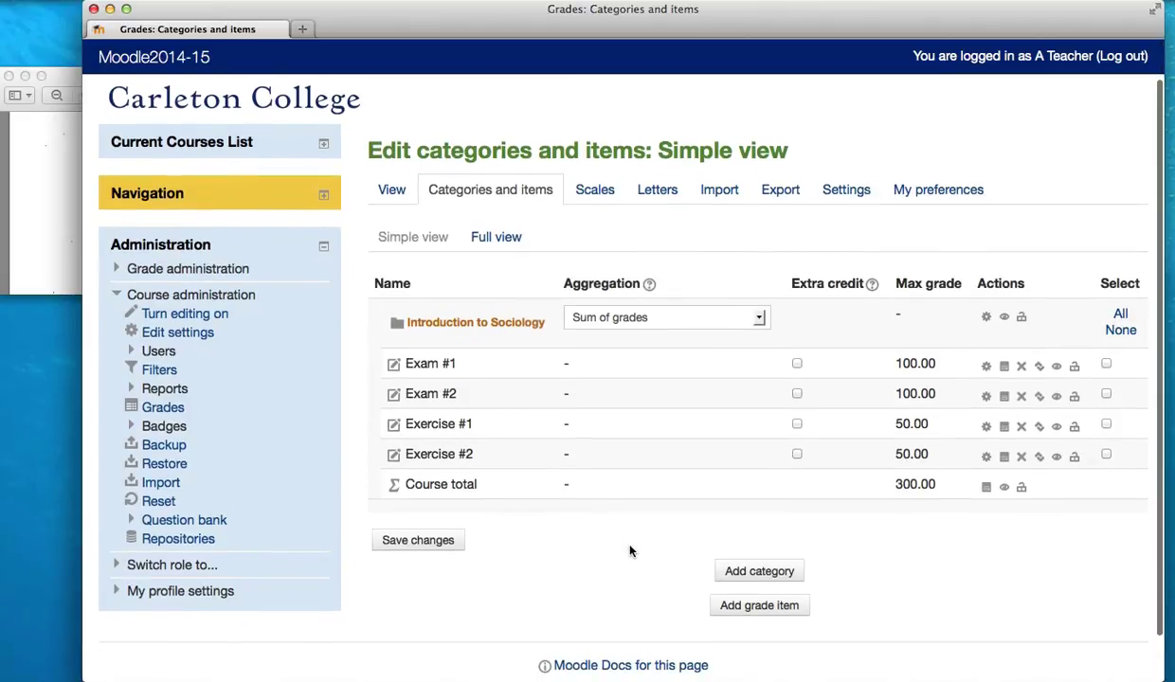
Add a 'Final Exam' grade item worth 100 points, bringing the total to 400
left_click(759, 606)
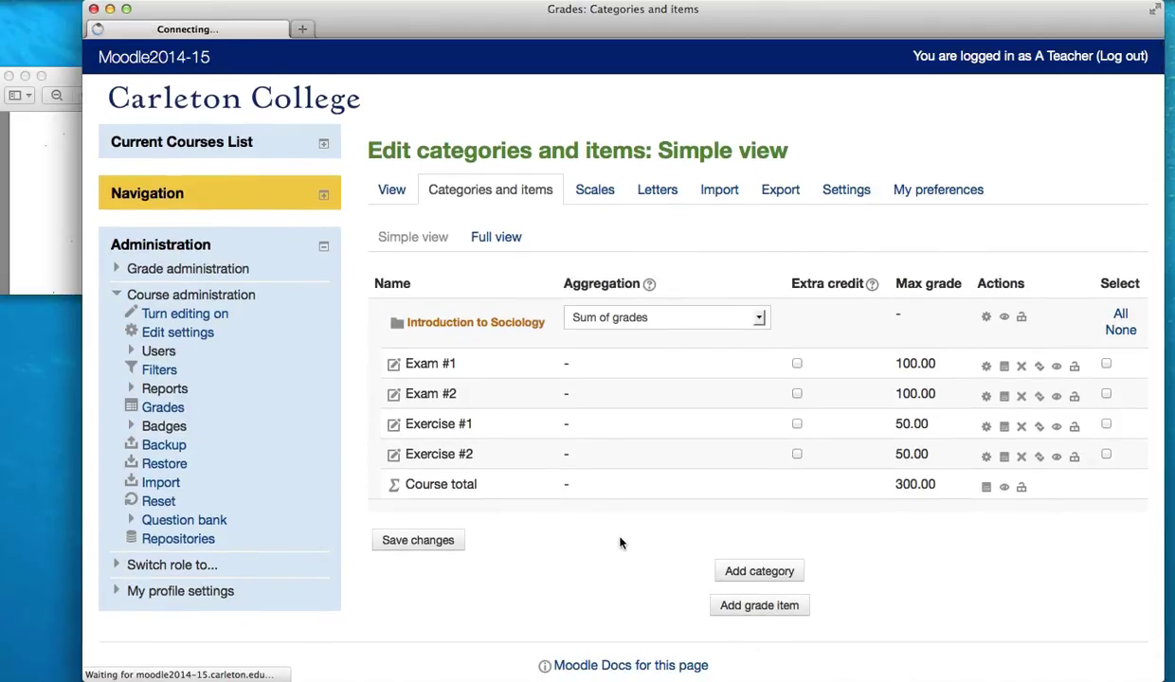
left_click(605, 230)
type("Final Exam")
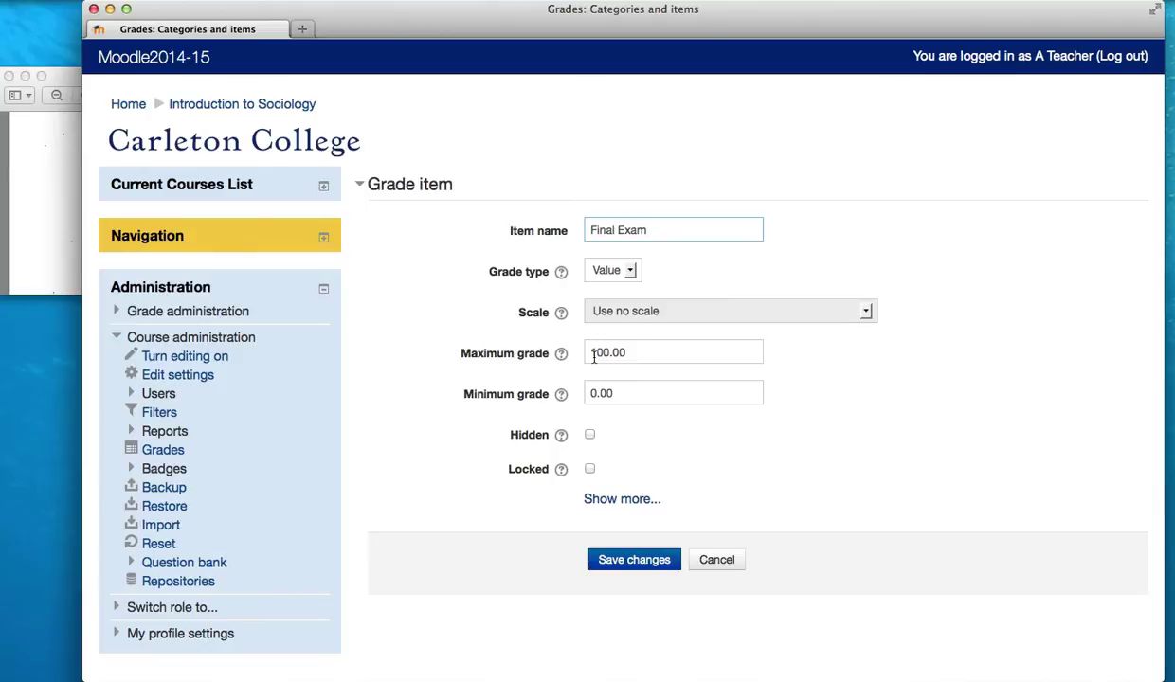
left_click(616, 566)
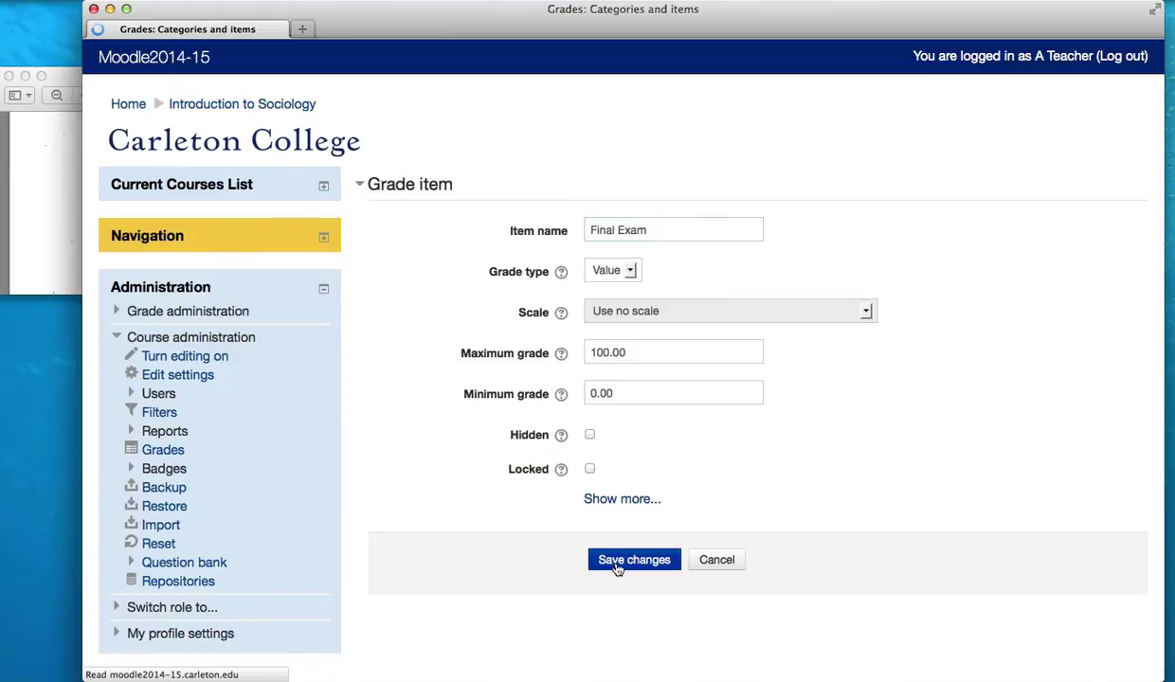
scroll(605, 597, "down", 3)
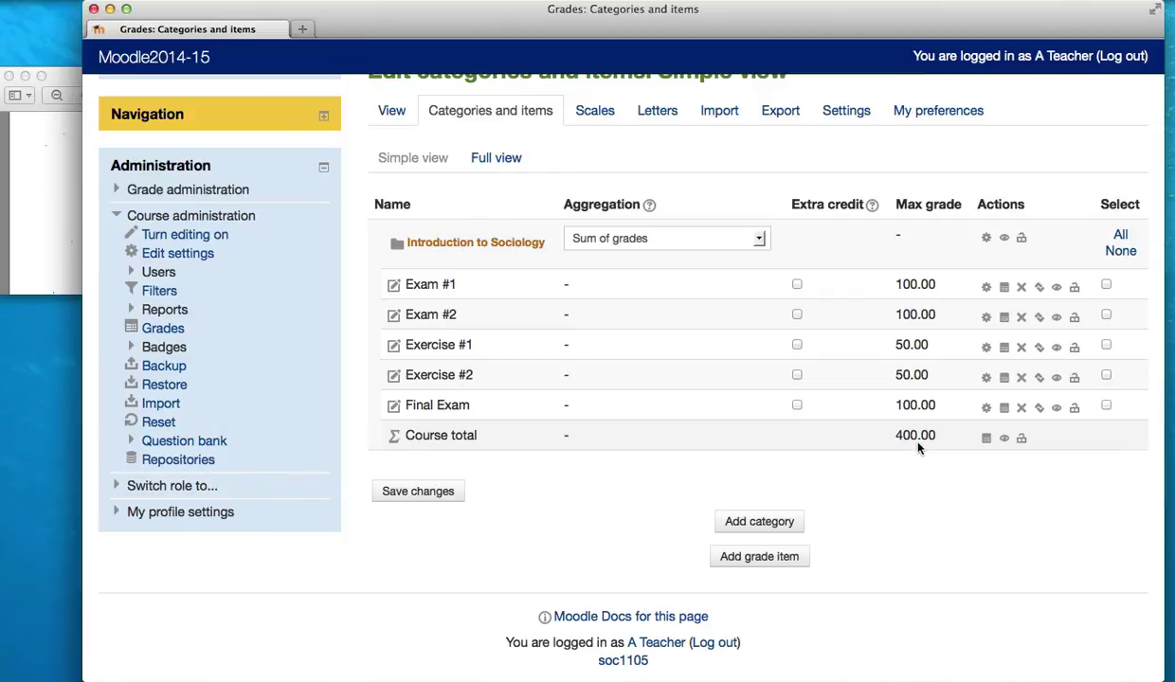
left_click(394, 111)
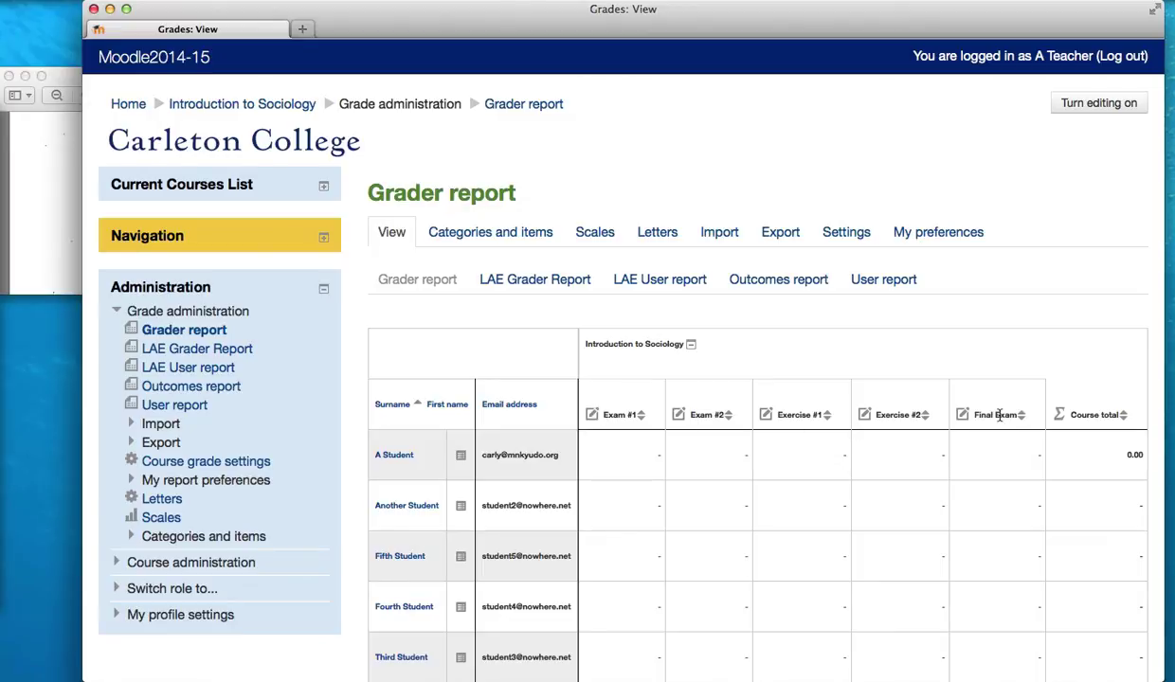
Scroll the grader report to review students and the five empty grade columns
scroll(999, 415, "down", 2)
scroll(1000, 415, "up", 2)
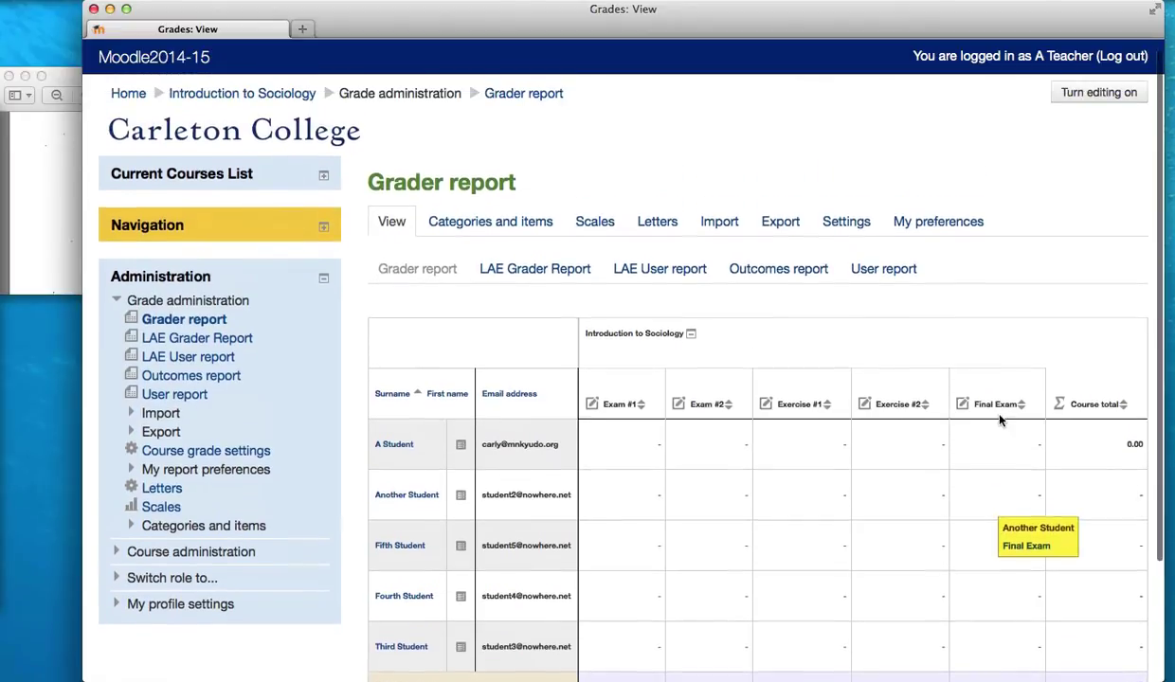
With editing on, enter Exam #1 grades 89, 99 and 100, then turn editing off
left_click(1104, 112)
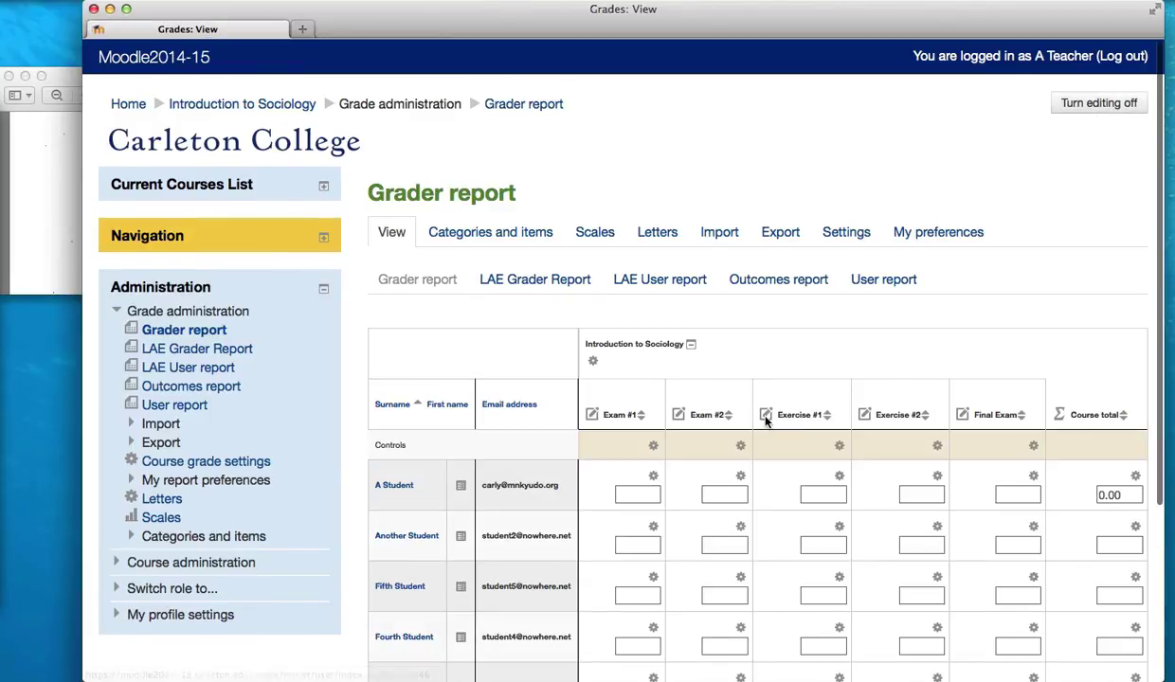
scroll(772, 415, "down", 3)
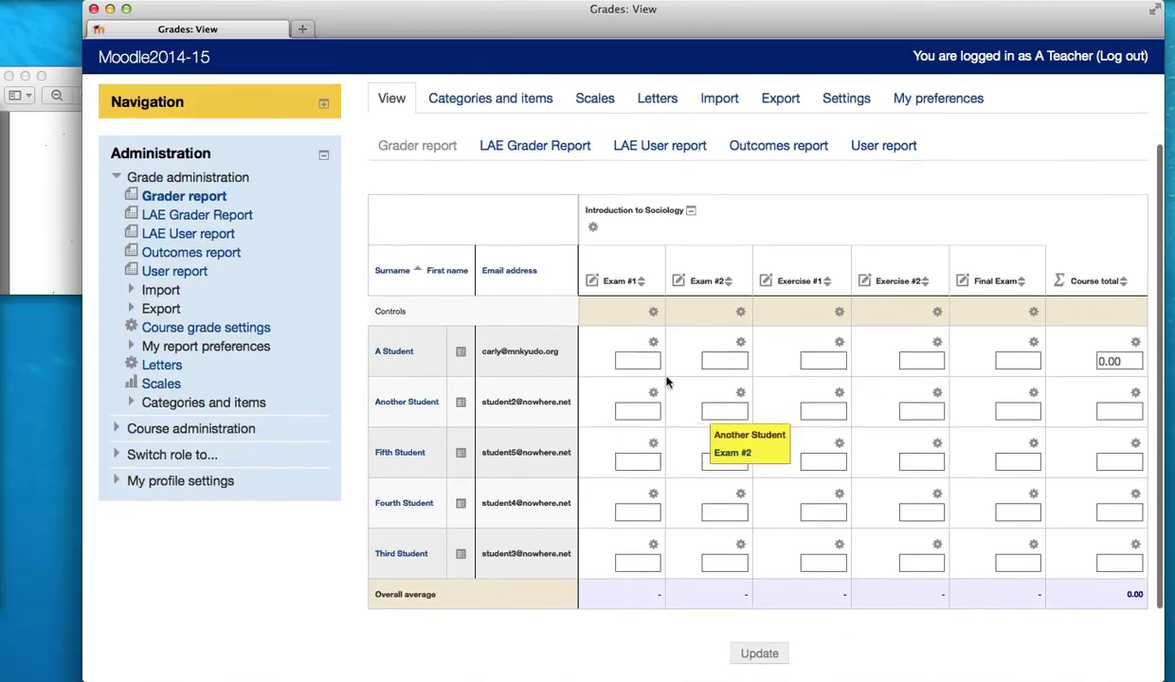
left_click(622, 360)
type("89")
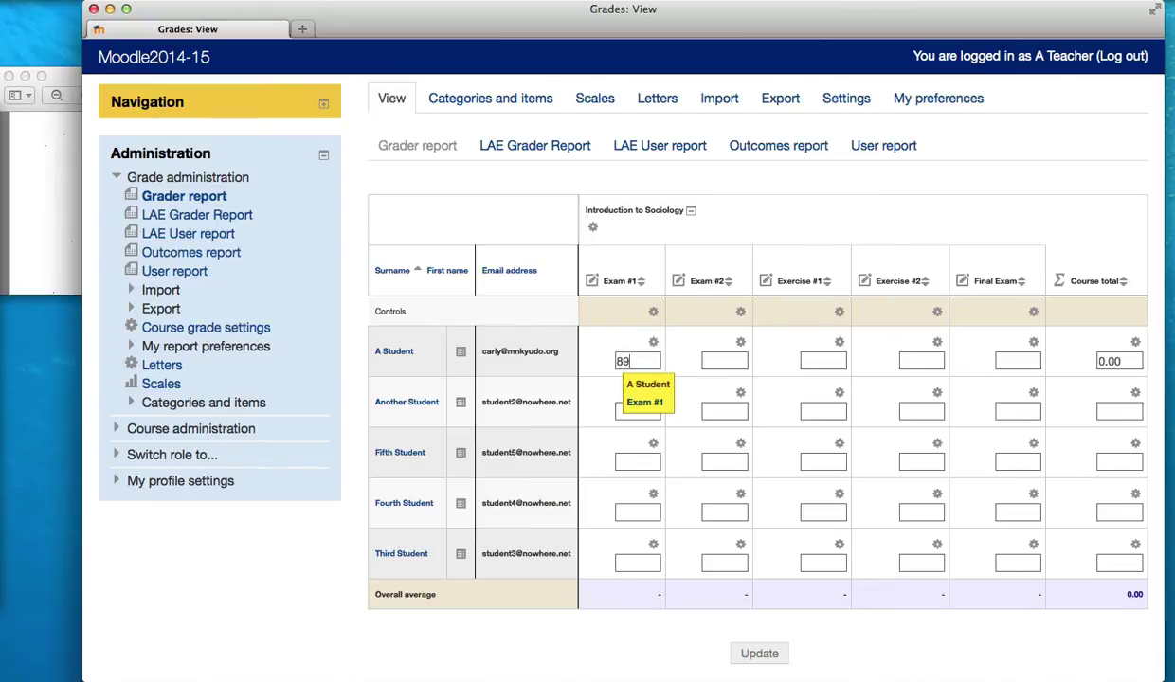
key("Tab")
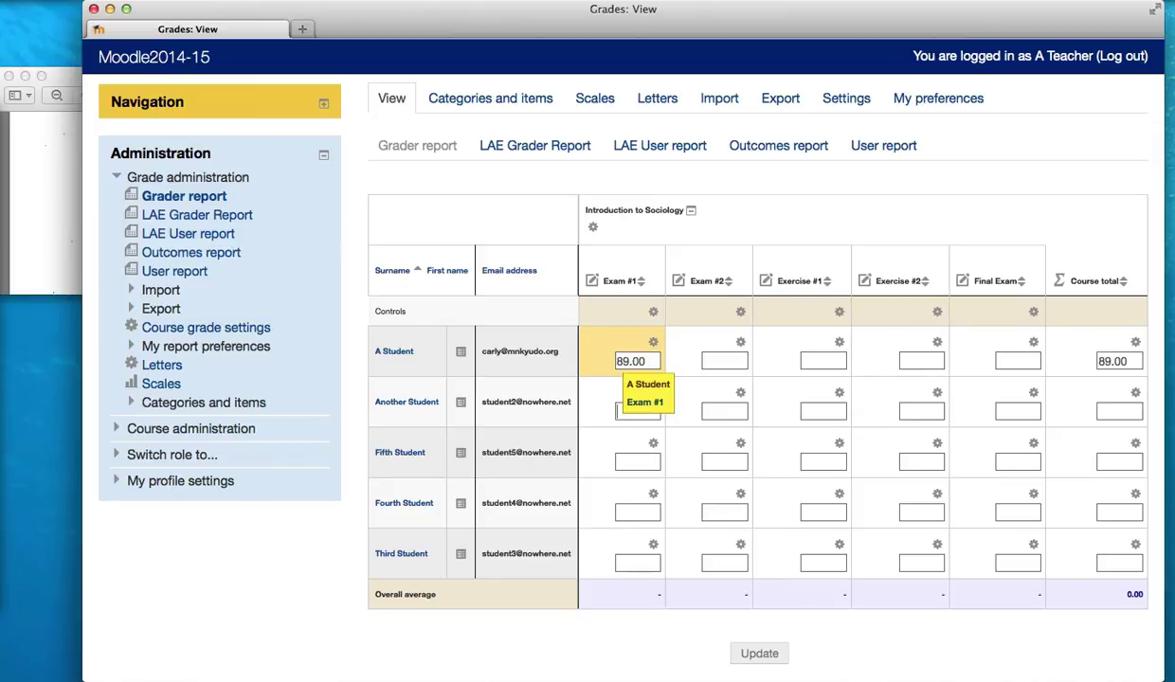
type("95")
type("100")
key("Return")
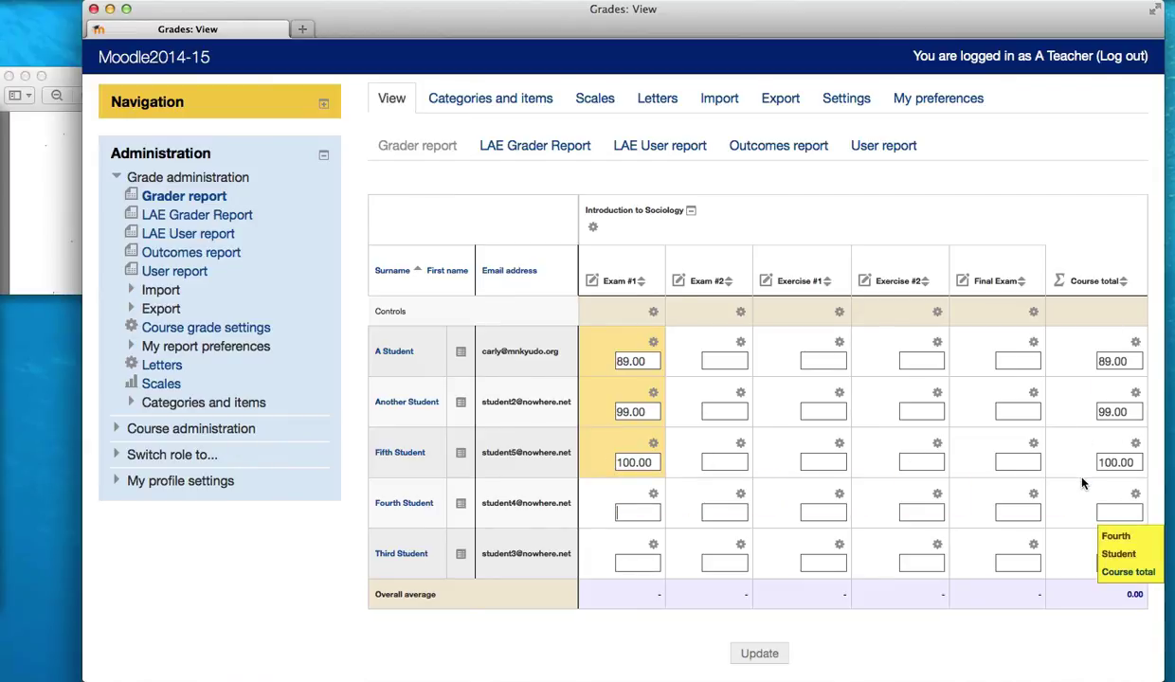
scroll(1078, 447, "up", 5)
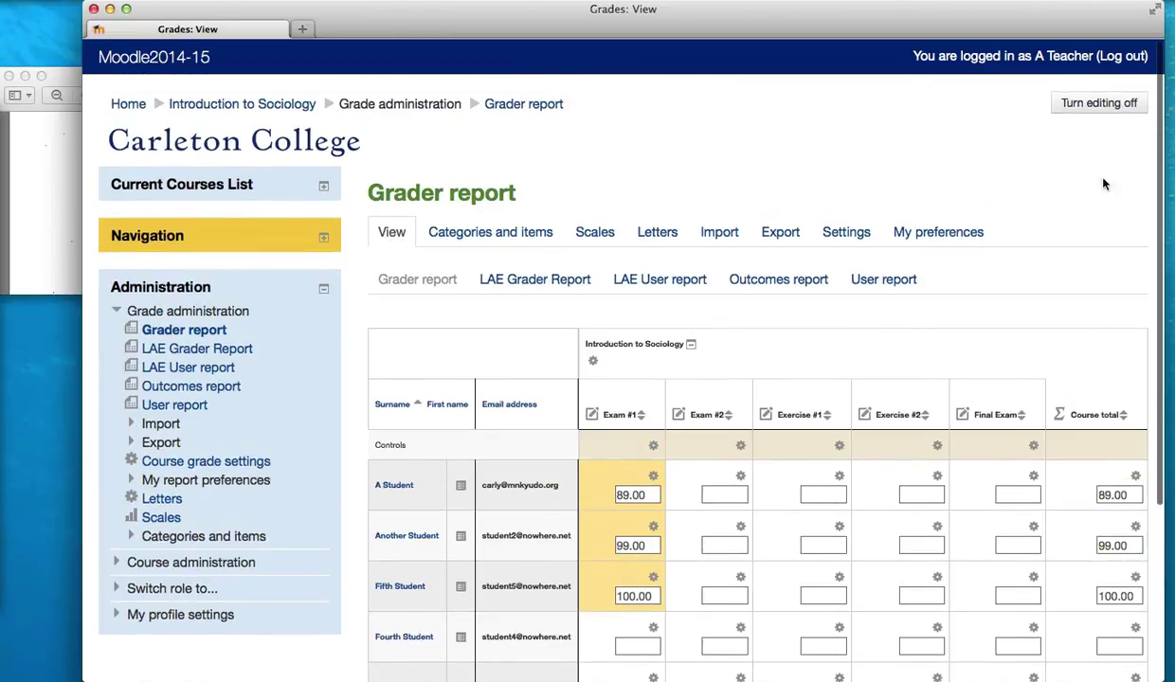
left_click(1085, 107)
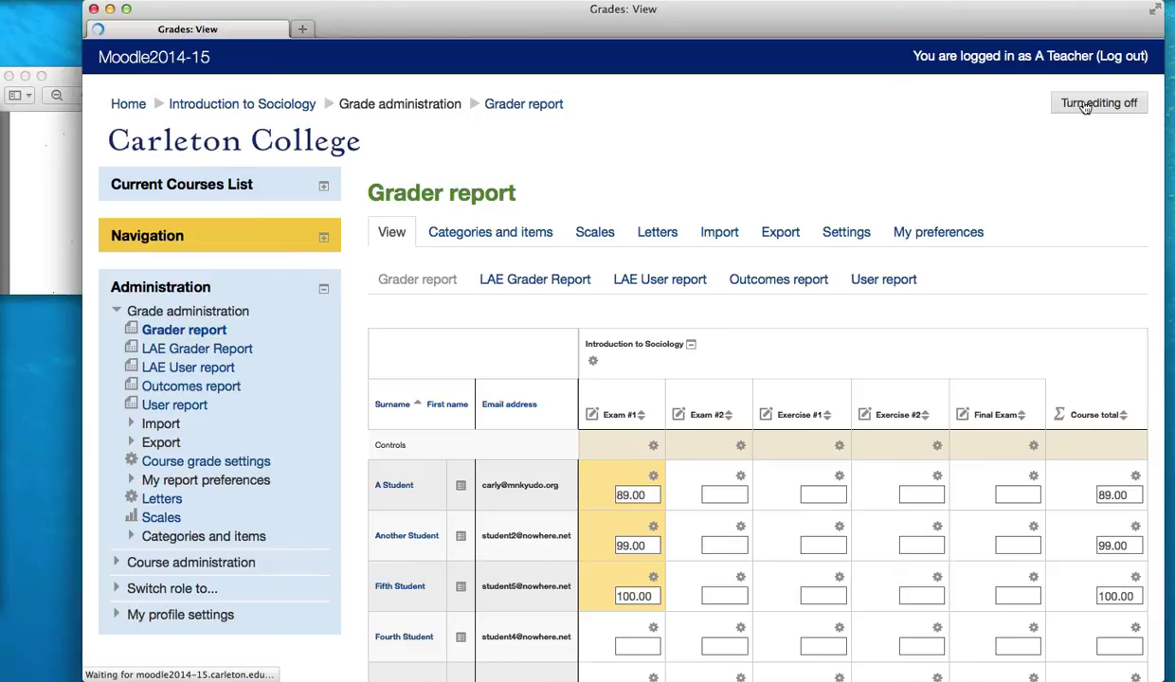
scroll(1076, 111, "down", 2)
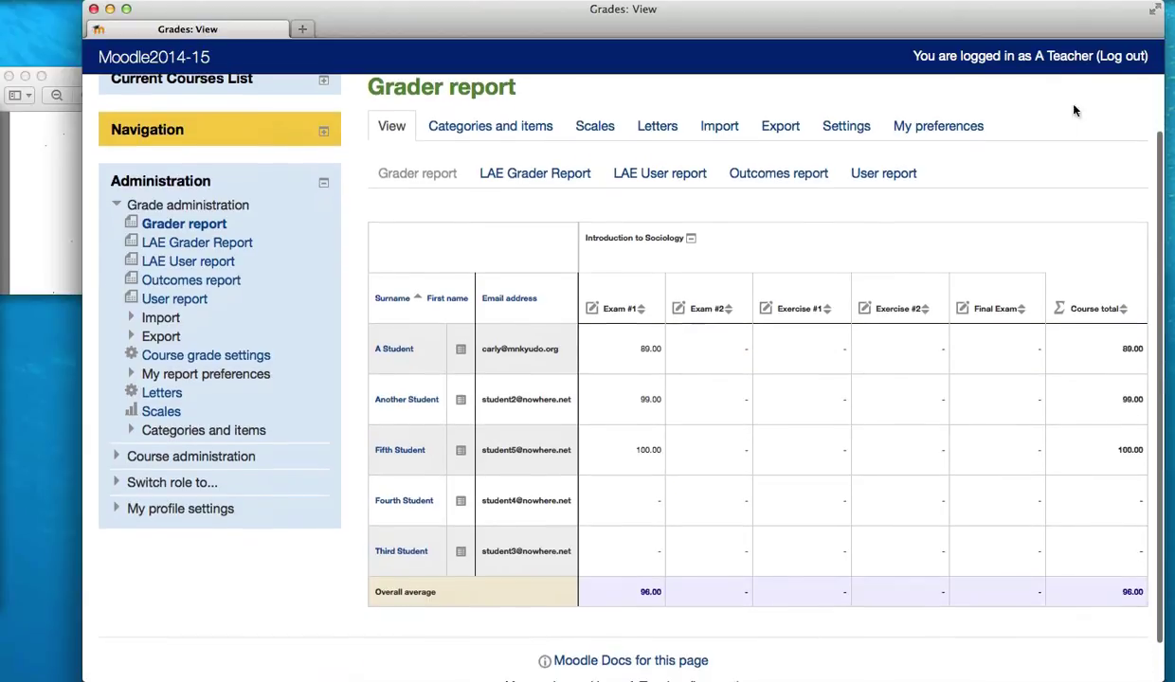